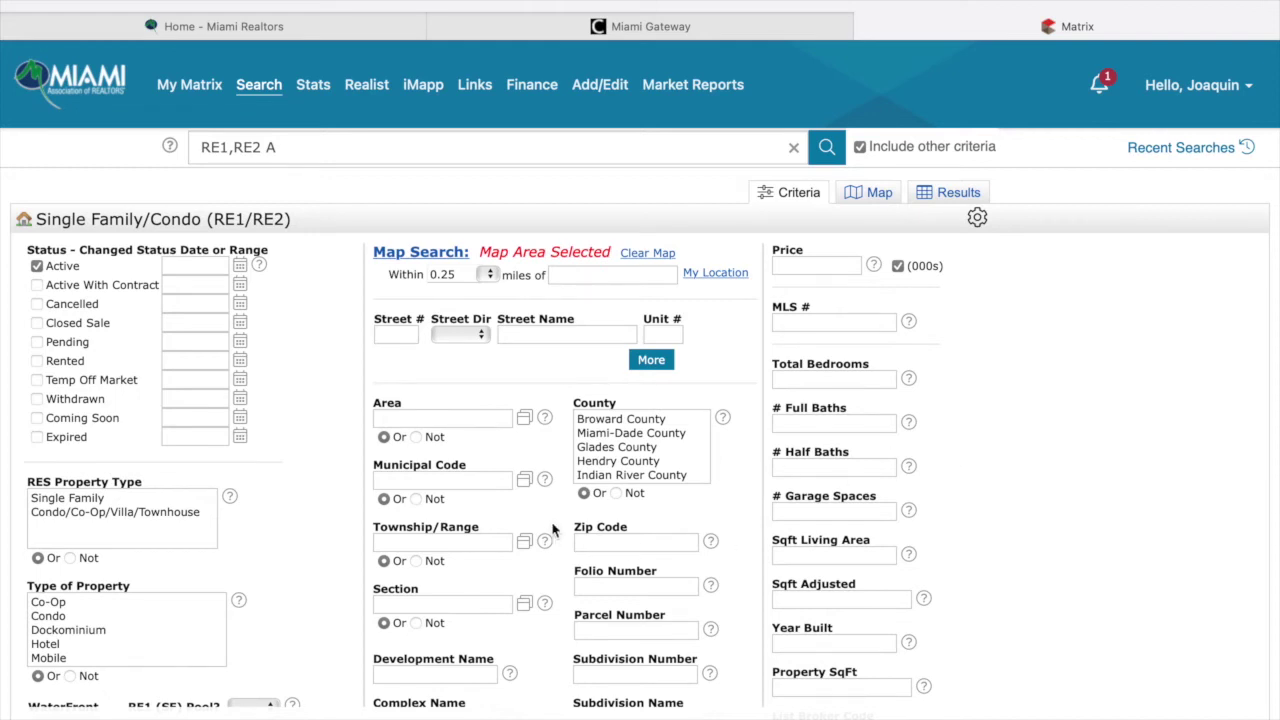
Look up Driftwood in the Elementary School criterion of the additional fields, using the filter text "drifts".
scroll(293, 468, down, 20)
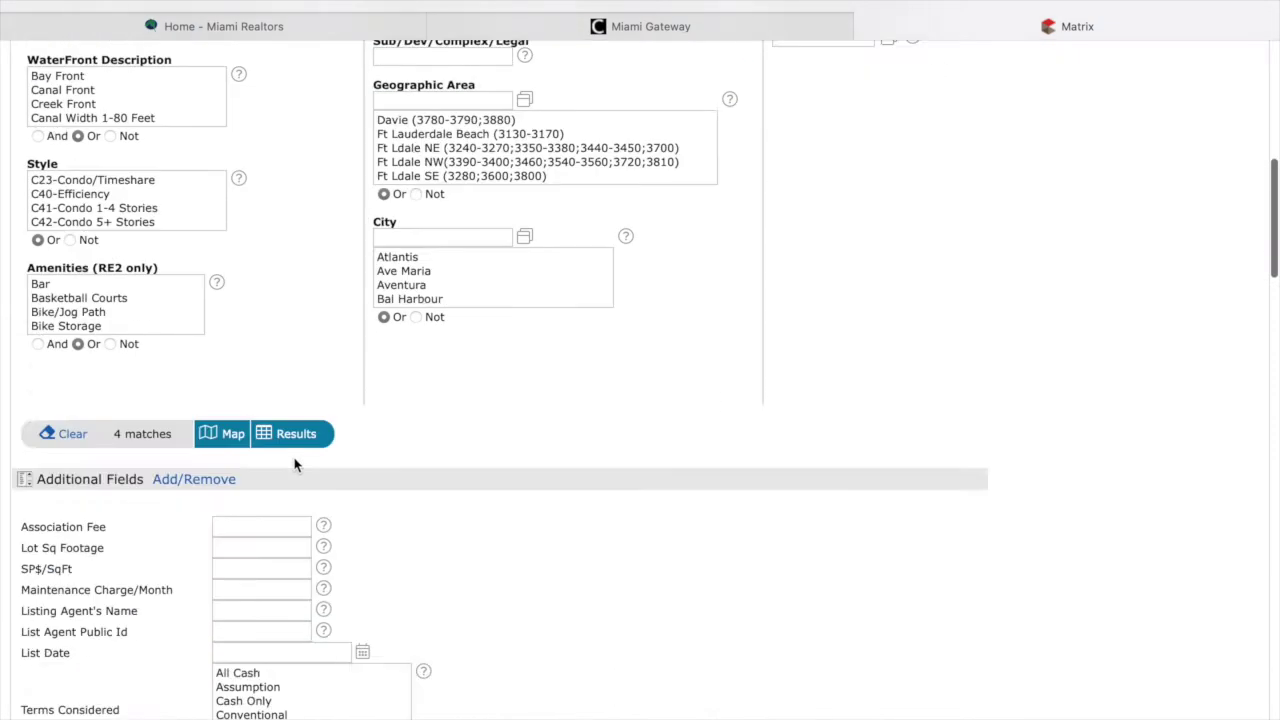
scroll(293, 468, down, 10)
scroll(293, 460, down, 15)
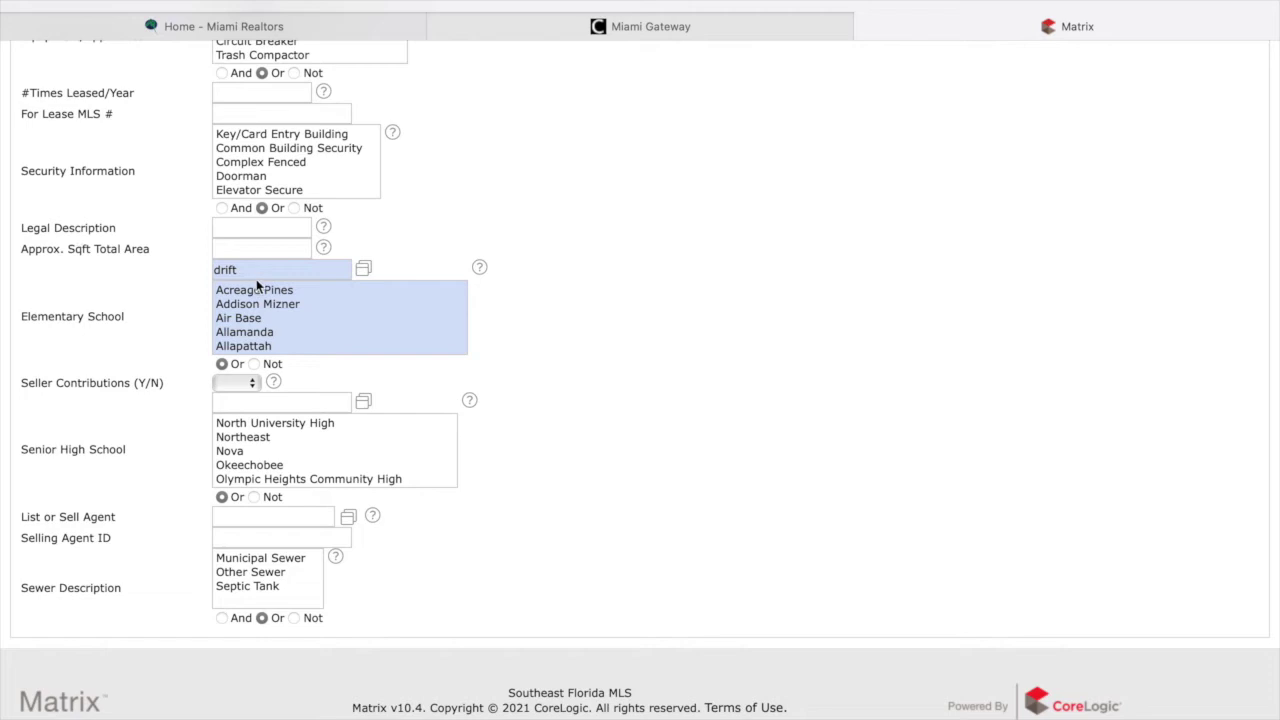
scroll(271, 323, up, 1)
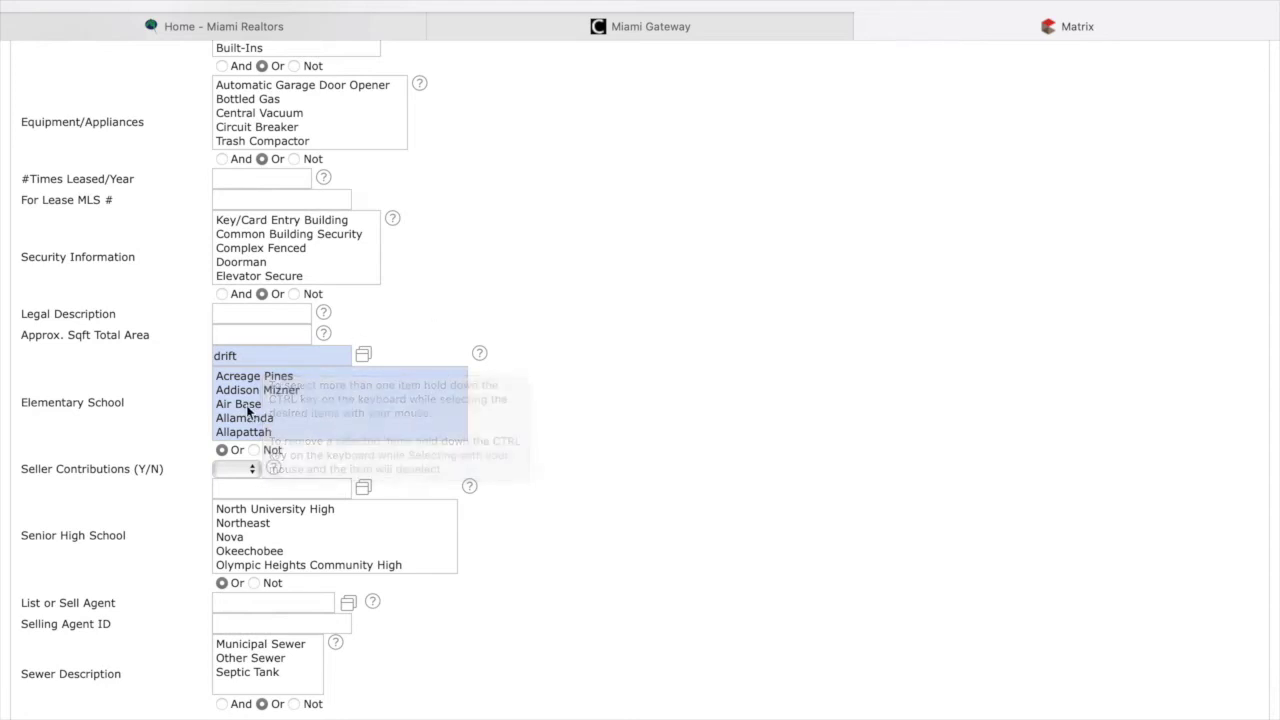
scroll(264, 390, down, 5)
click(266, 358)
text(w)
key(BackSpace)
text(s)
scroll(270, 420, down, 6)
scroll(269, 421, down, 10)
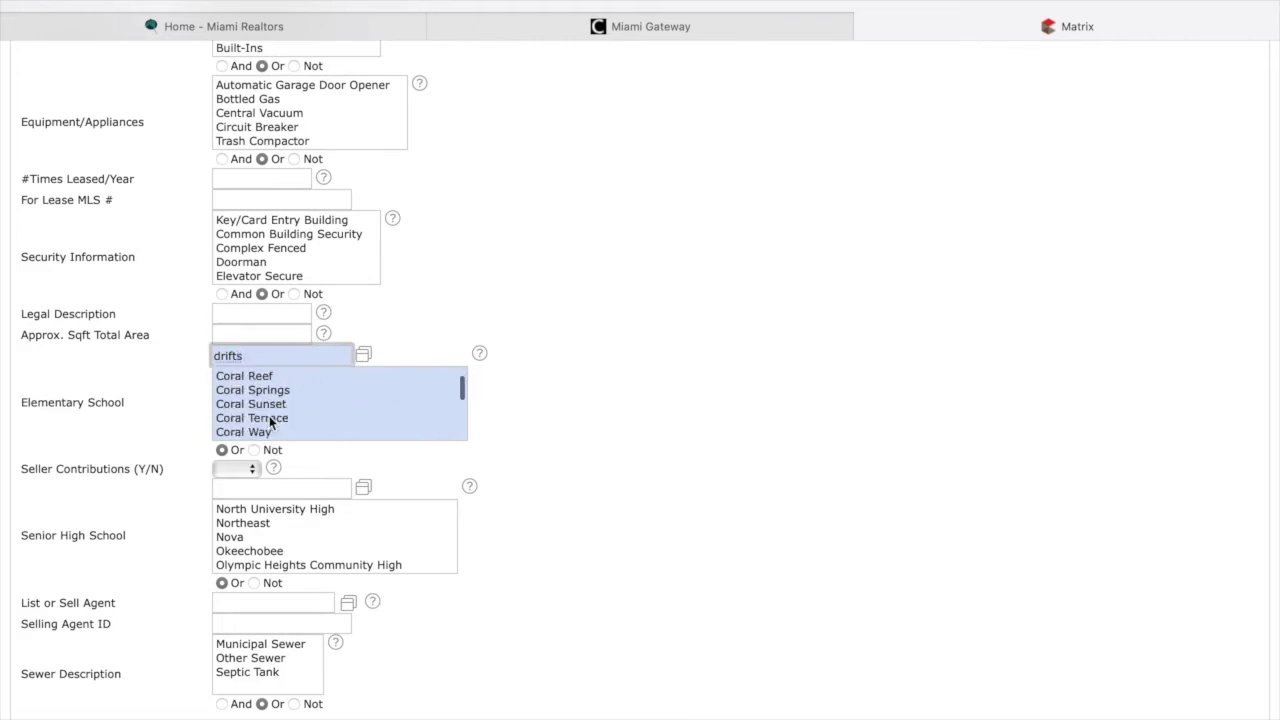
scroll(269, 415, down, 5)
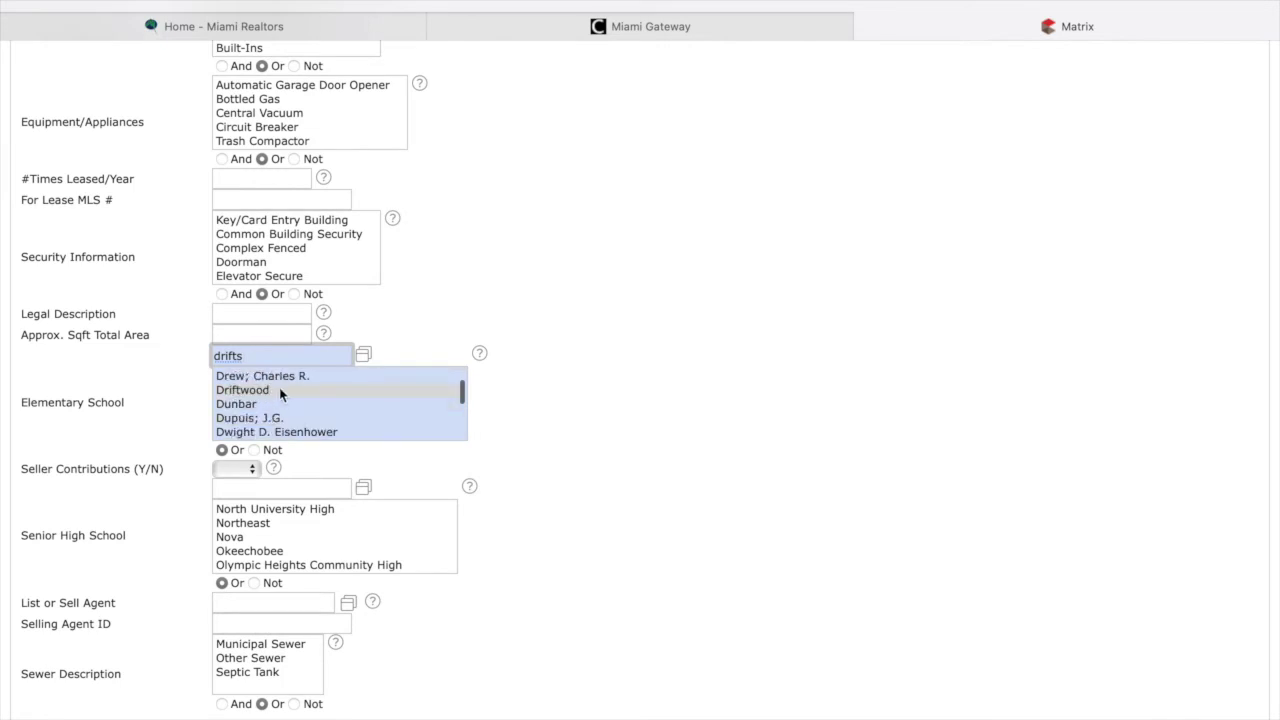
Examine the main search criteria, including the match count, property type, waterfront, style and location fields.
scroll(506, 285, up, 15)
scroll(506, 290, up, 4)
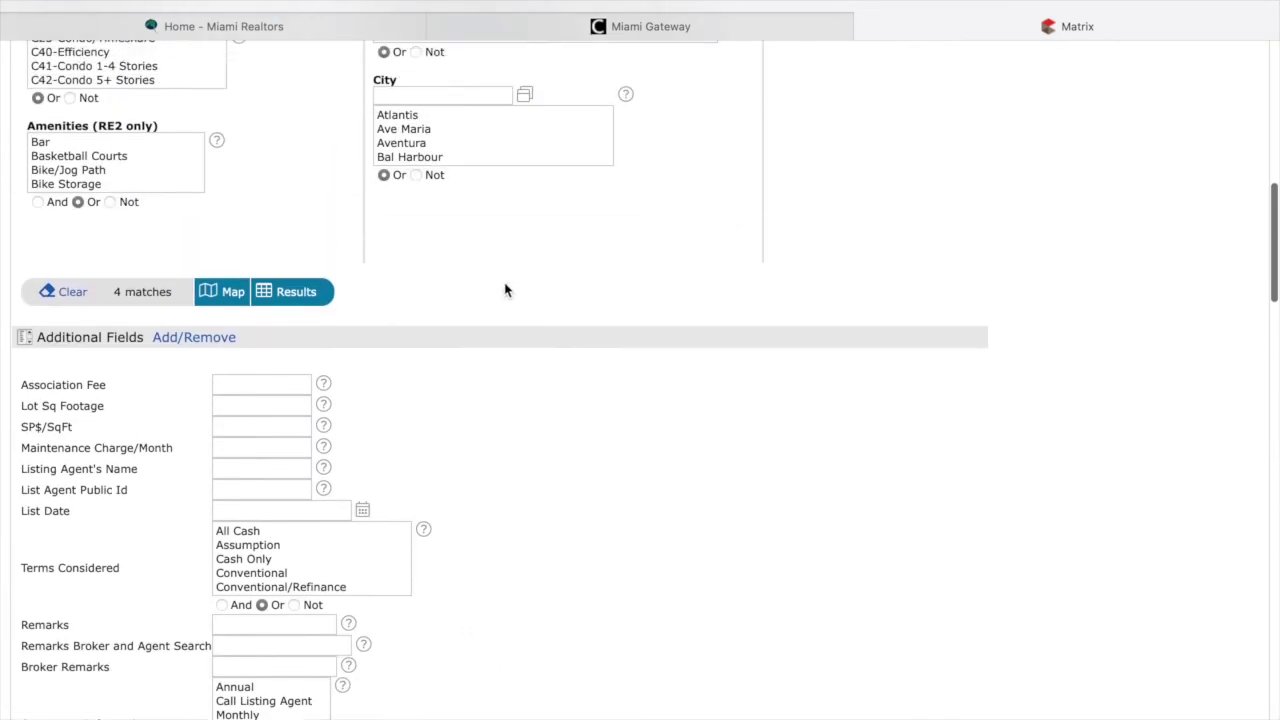
scroll(284, 240, up, 1)
scroll(284, 240, up, 8)
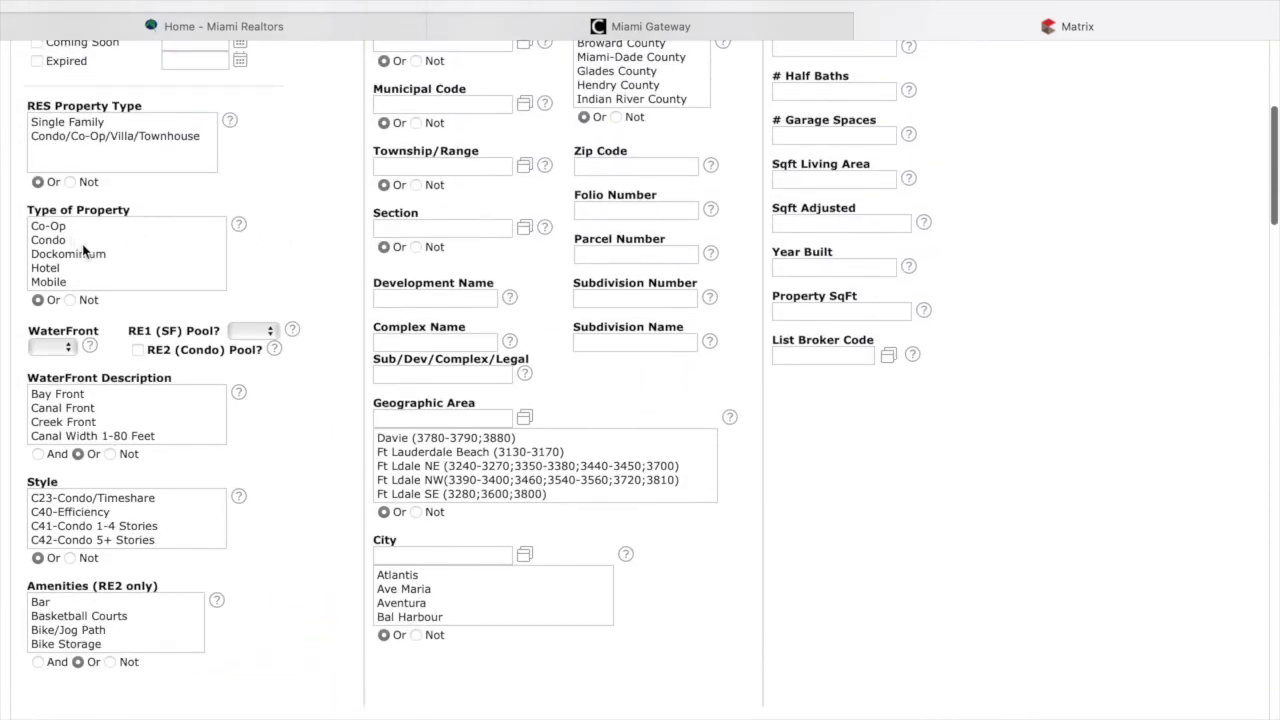
scroll(134, 263, down, 2)
scroll(138, 265, up, 2)
scroll(300, 271, up, 1)
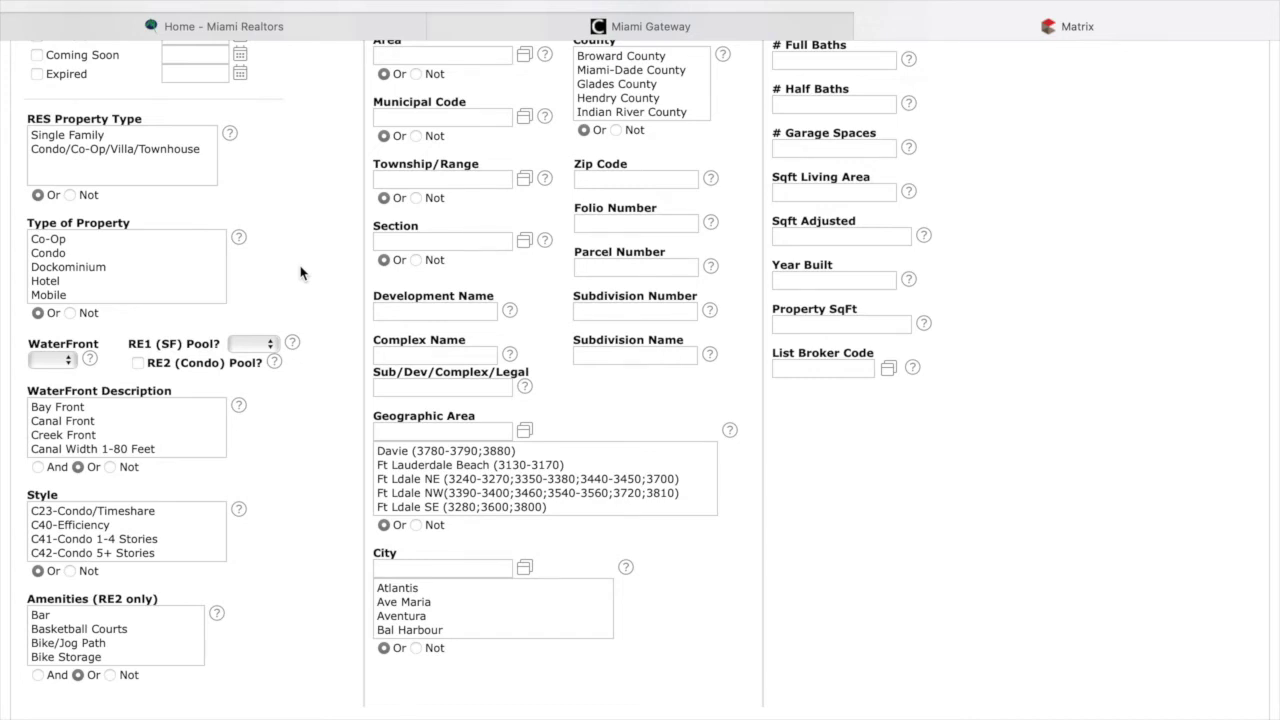
Select Driftwood in the Elementary School criterion and deselect it to clear the school filter.
scroll(300, 272, down, 20)
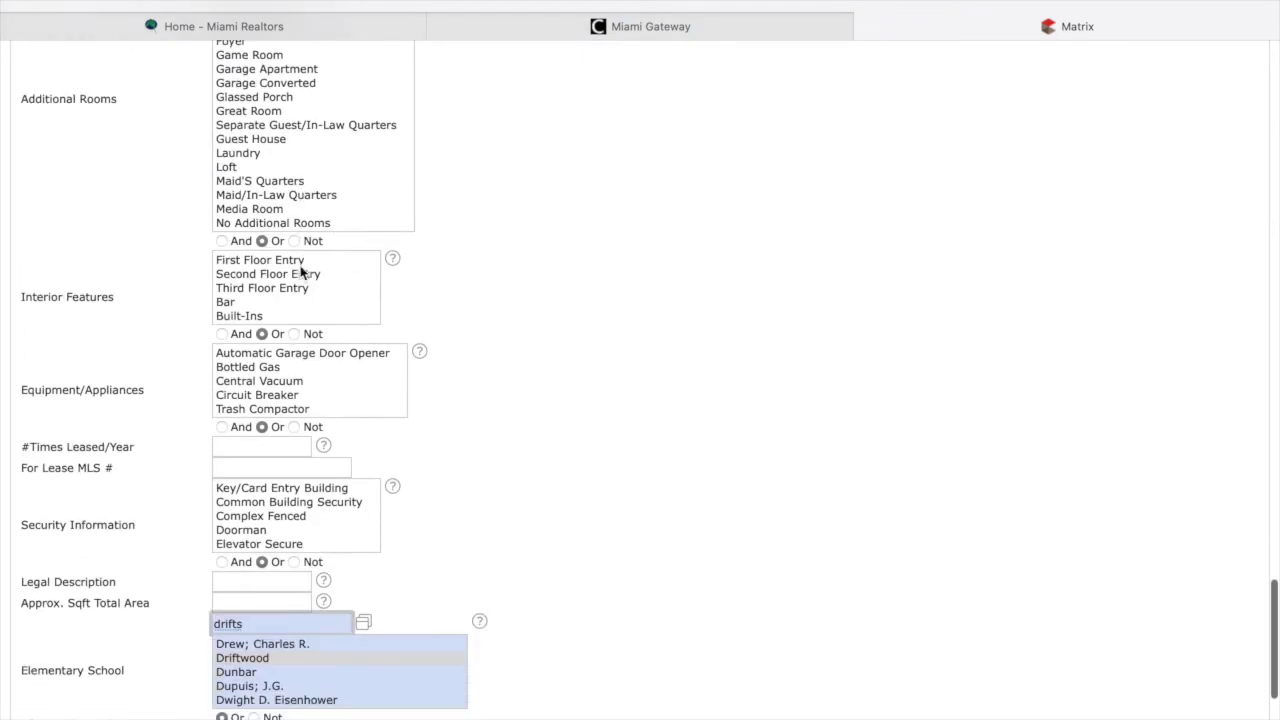
scroll(300, 268, down, 8)
scroll(297, 325, down, 8)
scroll(297, 324, down, 10)
scroll(297, 324, up, 10)
scroll(297, 324, up, 10)
scroll(307, 291, up, 5)
click(295, 316)
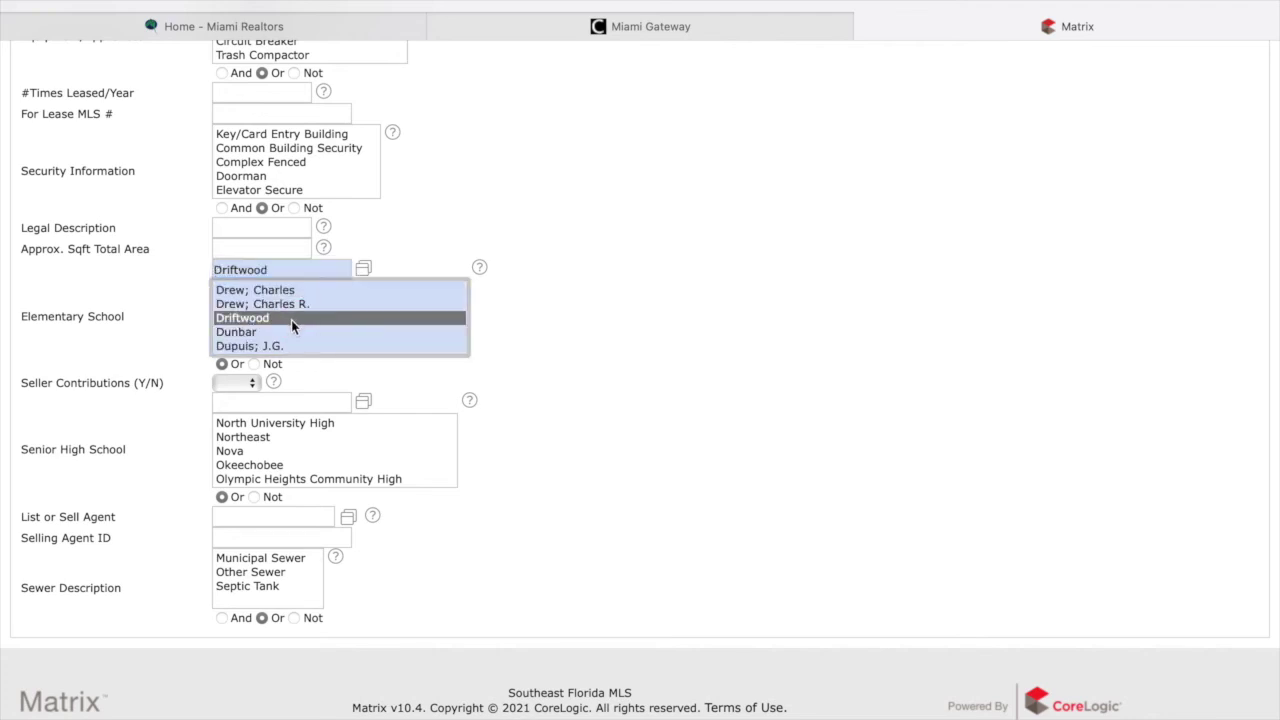
ctrl+click(291, 320)
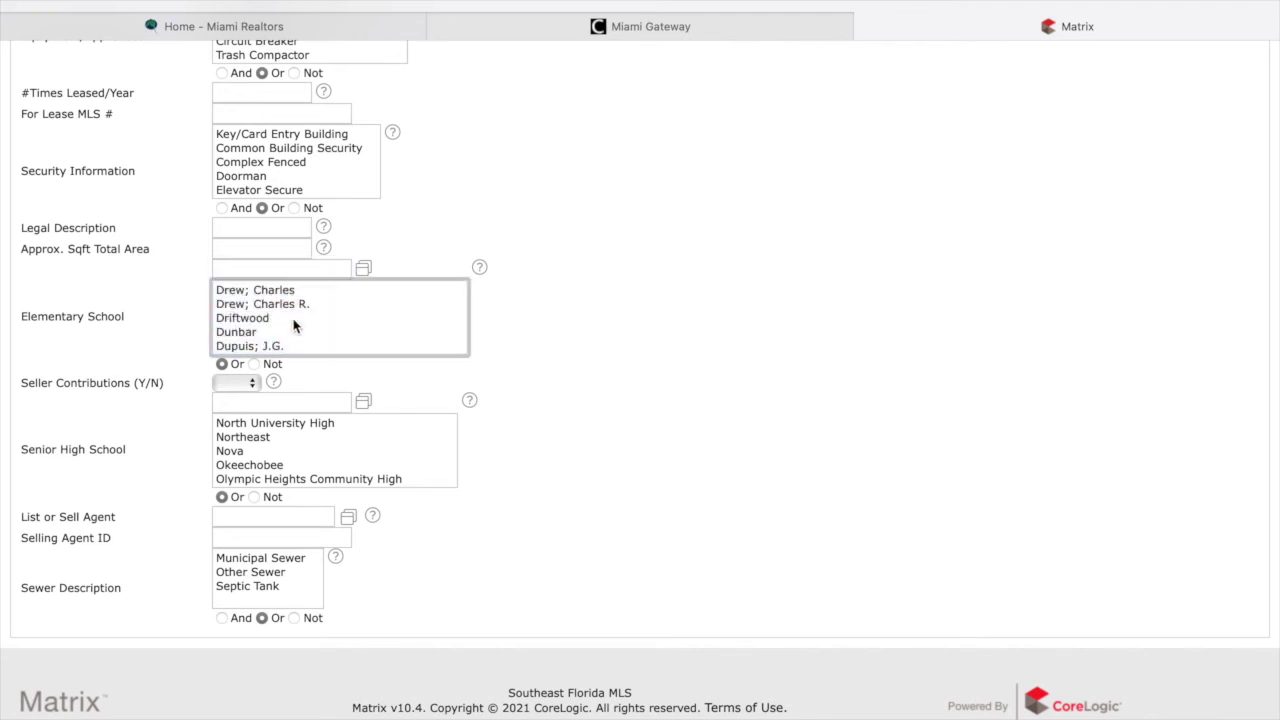
Check the match count for the current criteria and open the list of search results.
scroll(480, 206, up, 5)
scroll(479, 208, up, 15)
scroll(479, 207, down, 3)
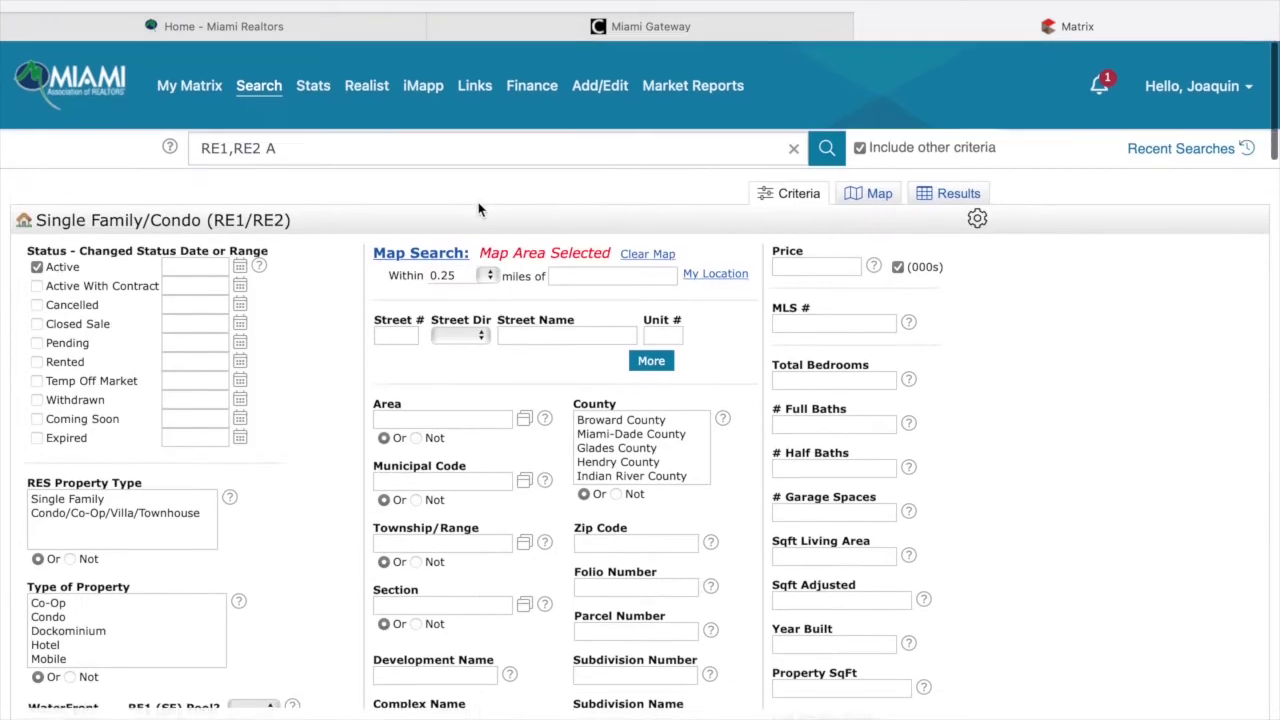
scroll(478, 207, down, 3)
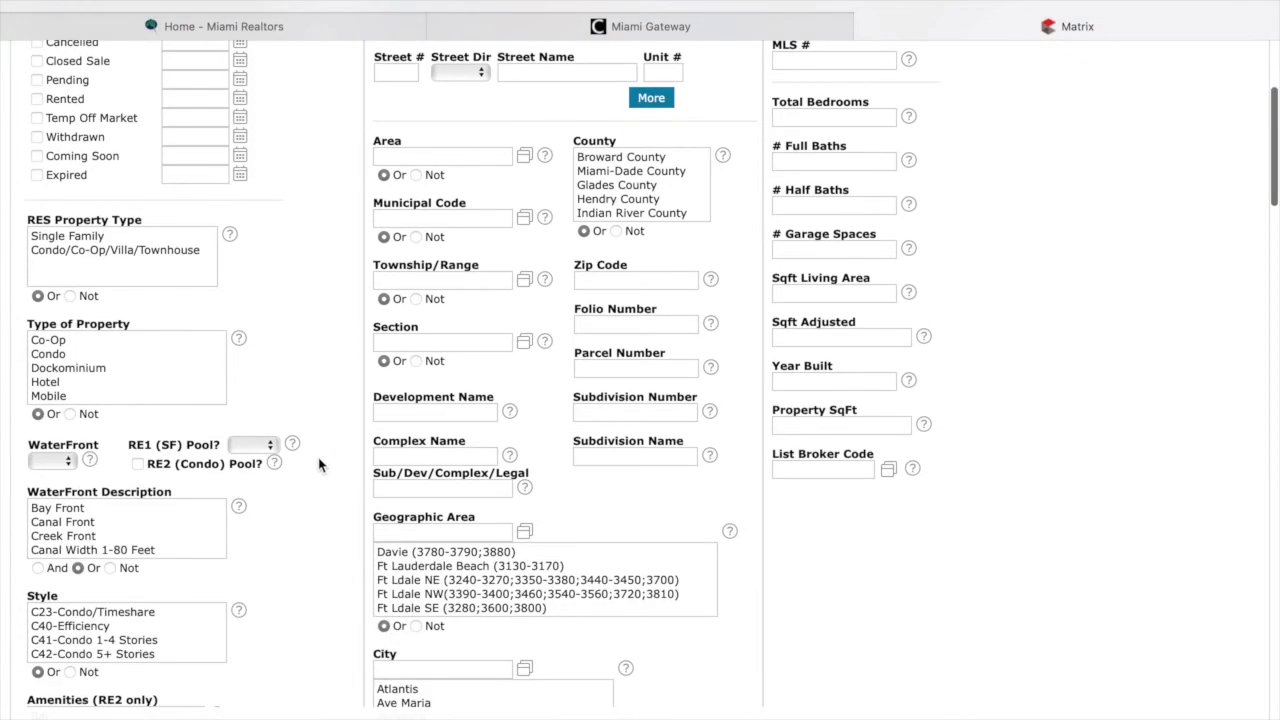
scroll(318, 460, down, 6)
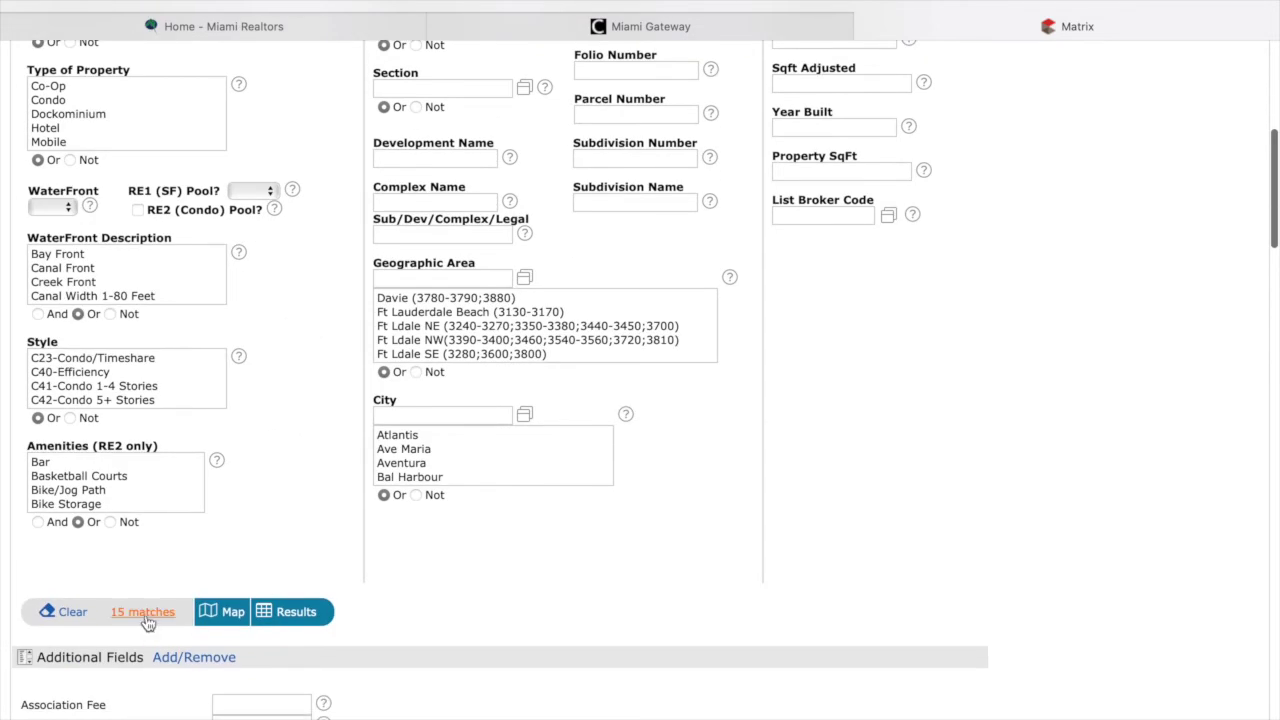
scroll(590, 530, up, 7)
scroll(601, 516, up, 4)
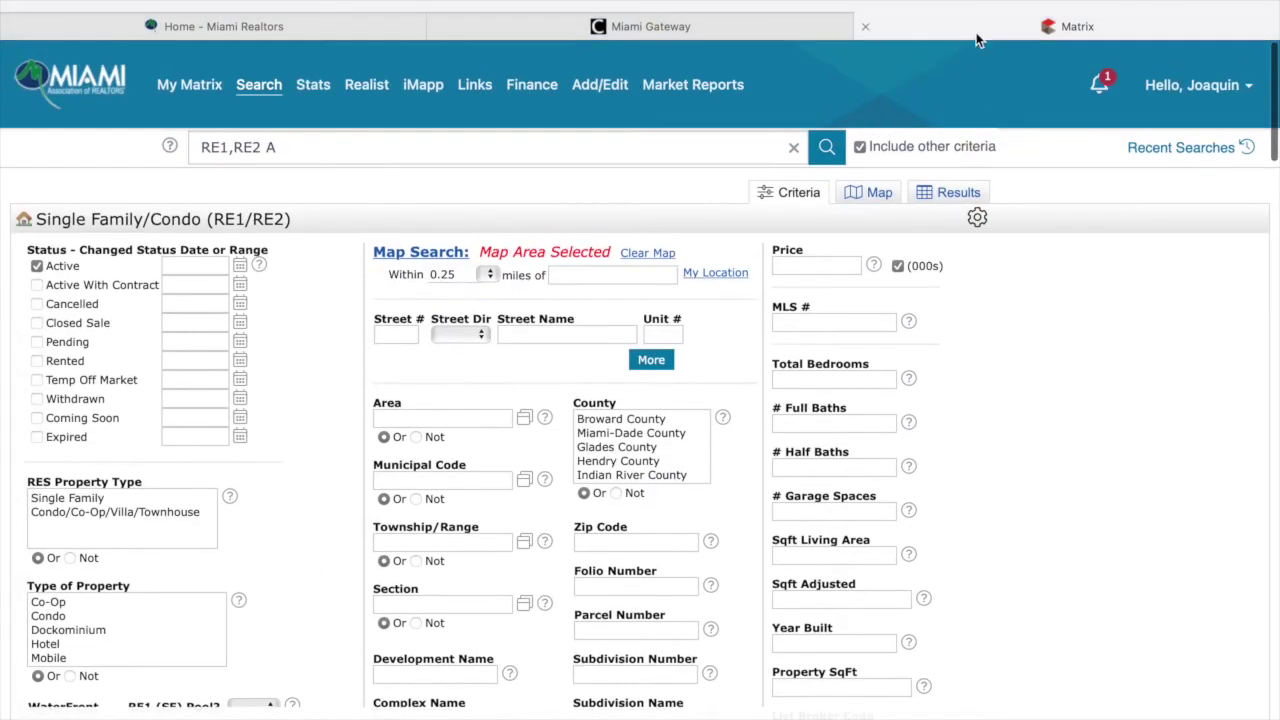
click(952, 196)
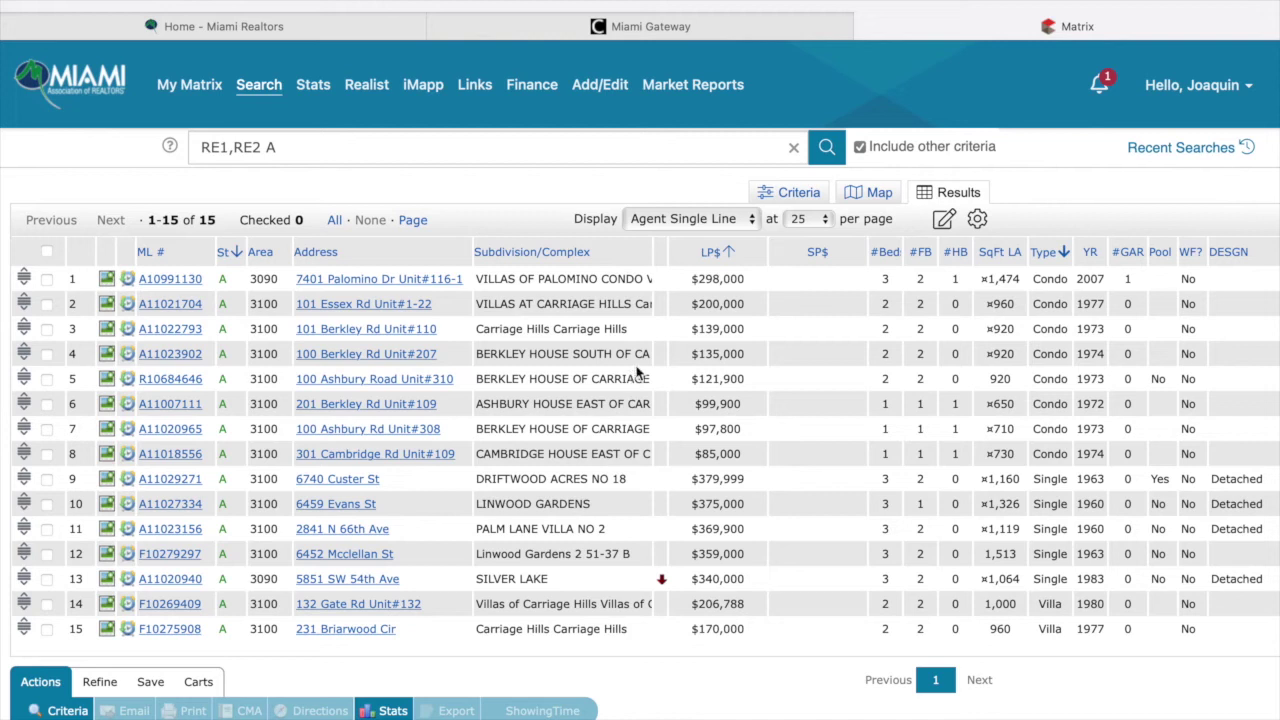
Sort the listings by property type in reverse order, and by list price from highest to lowest.
click(1050, 256)
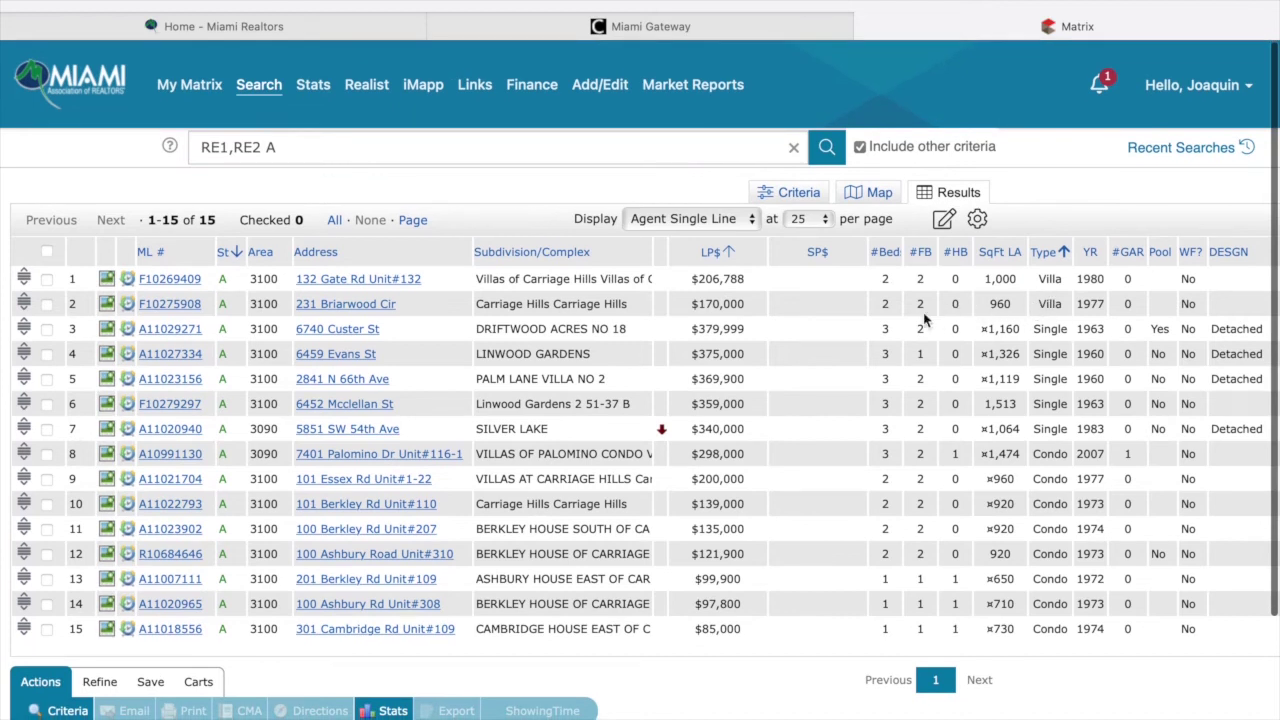
click(720, 254)
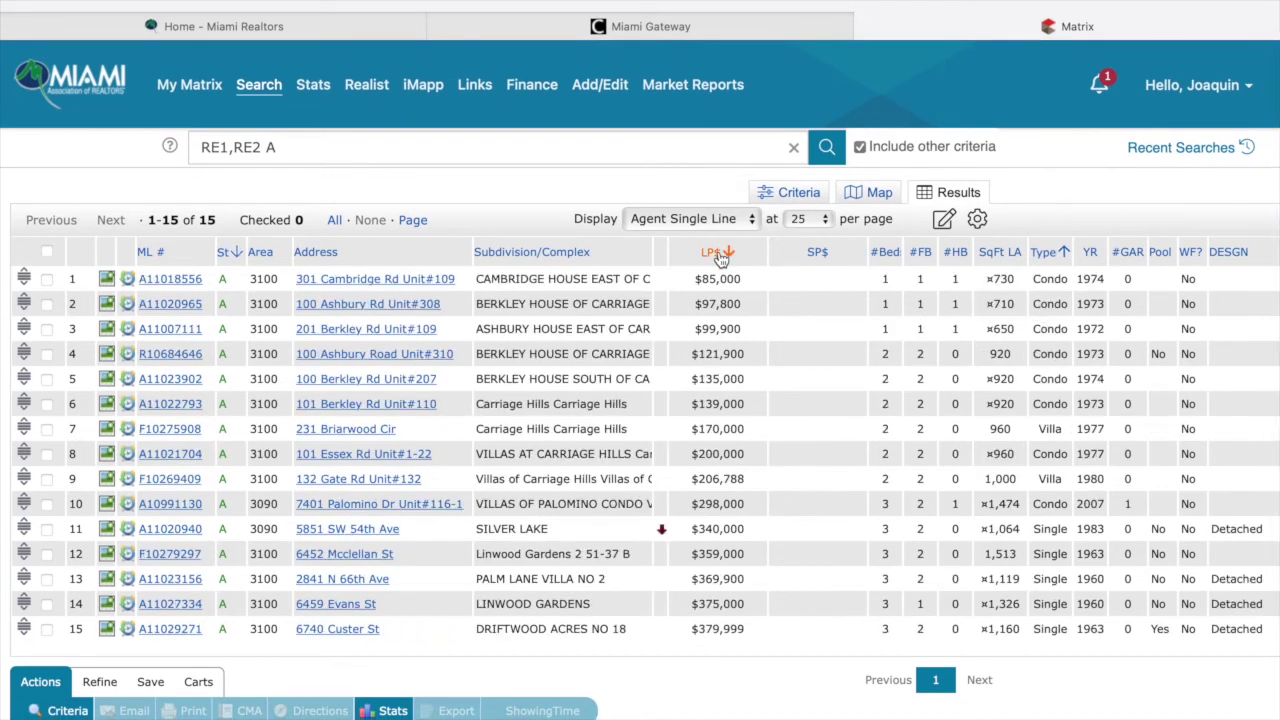
click(720, 254)
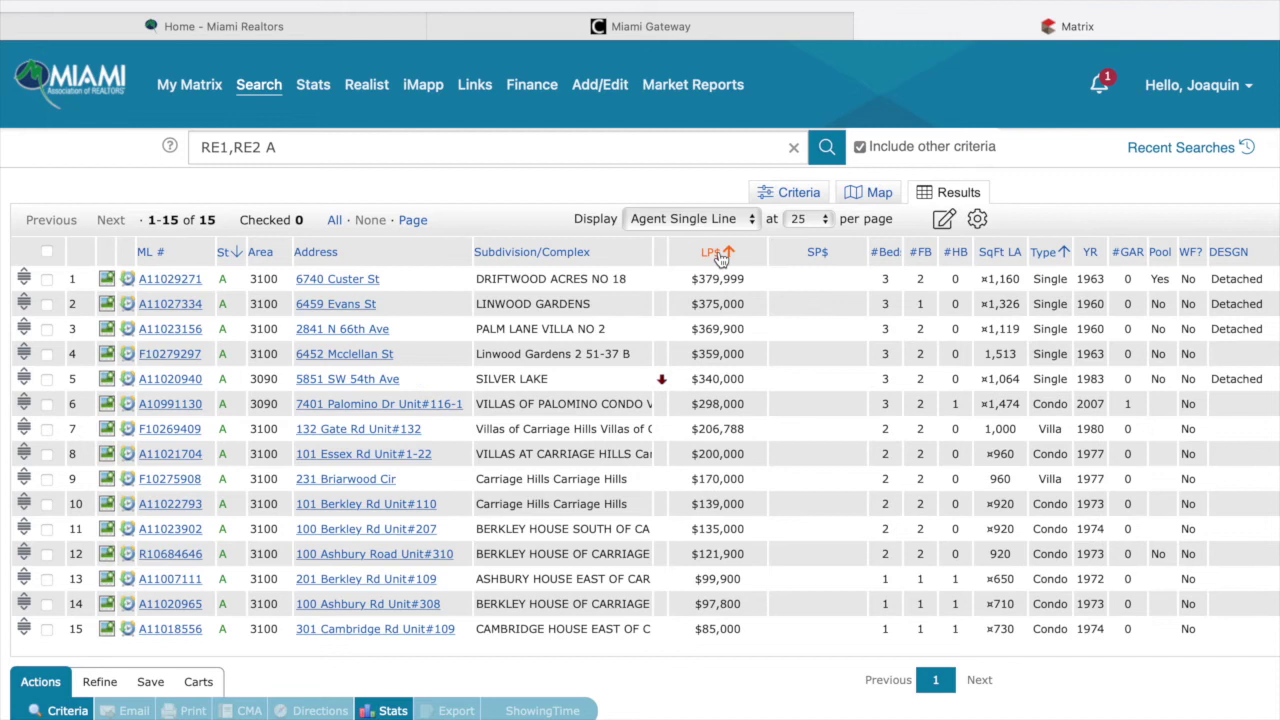